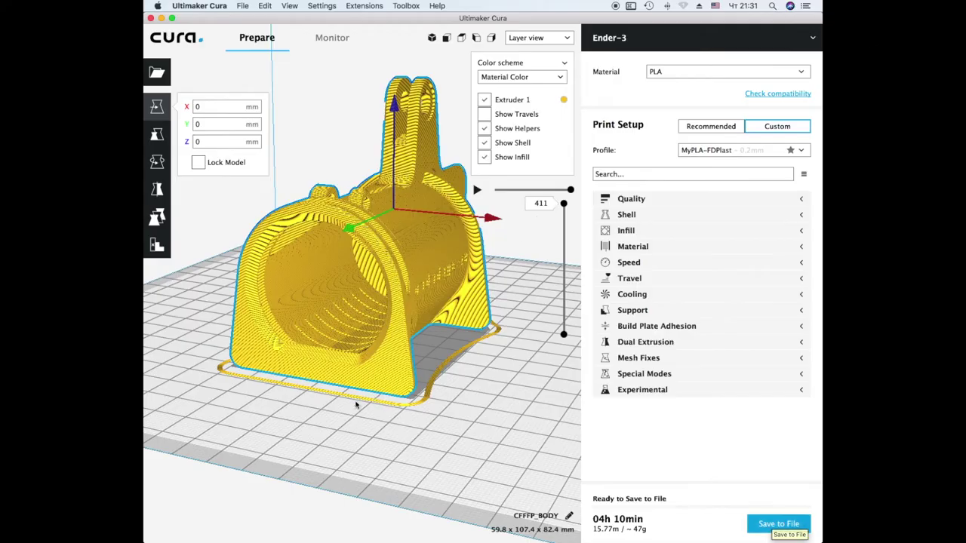
# Step: Bring Cura's layer slider down to layer 33 and zoom in on the model
pyautogui.scroll(6, 323, 406)
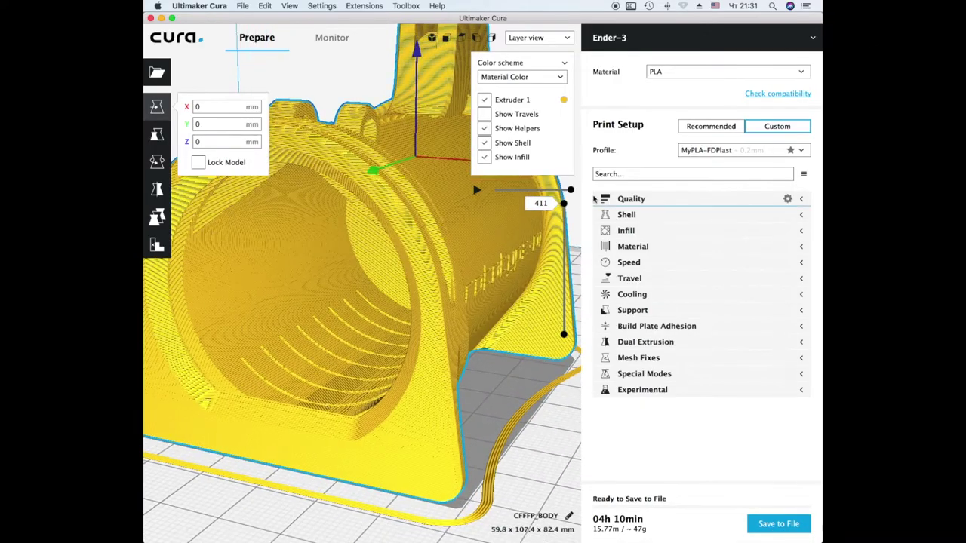
pyautogui.moveTo(564, 203); pyautogui.dragTo(592, 296)
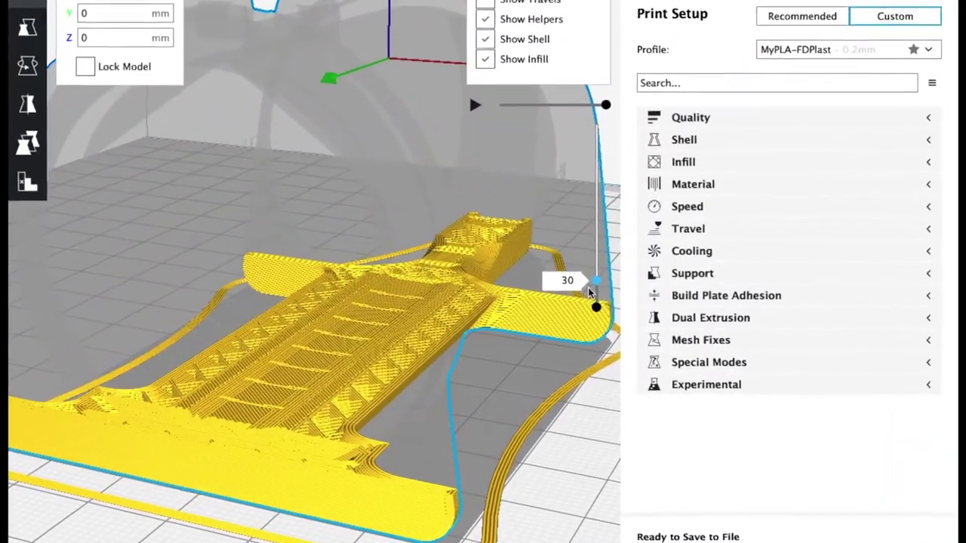
pyautogui.click(268, 463)
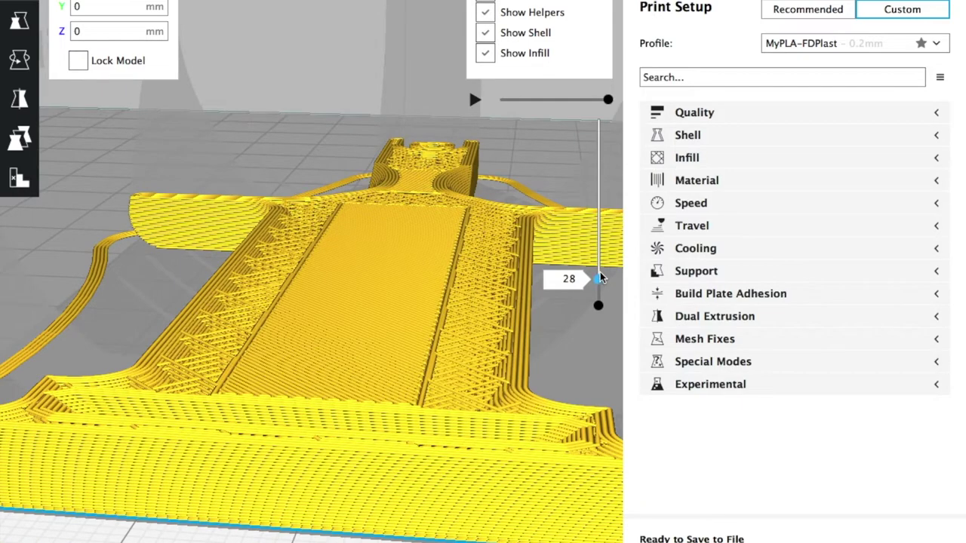
pyautogui.moveTo(599, 278); pyautogui.dragTo(600, 273)
pyautogui.scroll(5, 338, 391)
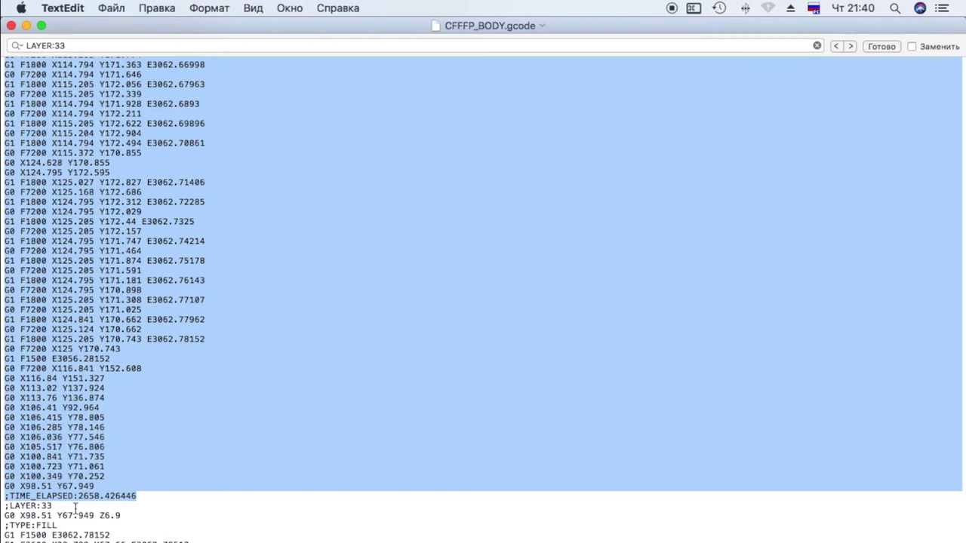
# Step: Select from ;LAYER:0 to just before ;LAYER:33 and delete layers 0–32
pyautogui.click(75, 507)
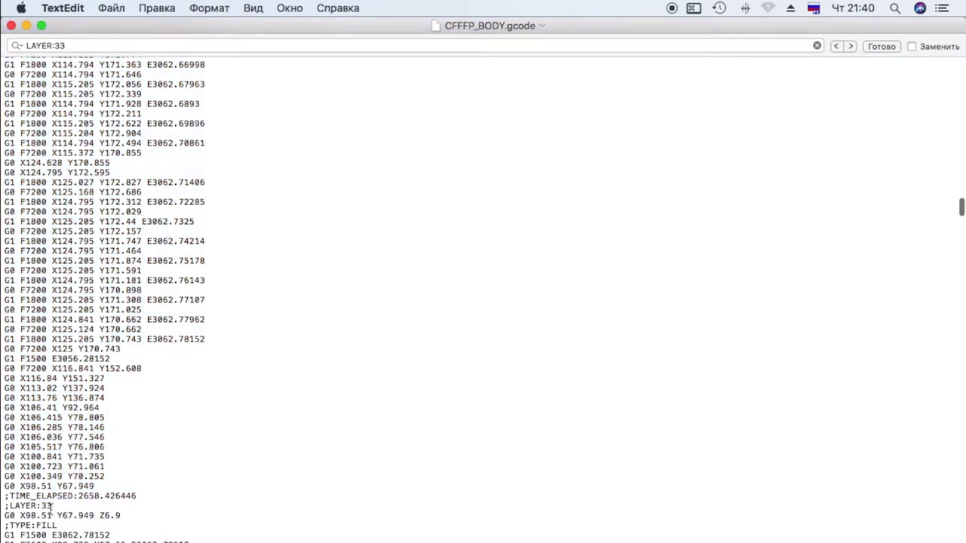
pyautogui.moveTo(63, 506); pyautogui.dragTo(5, 510)
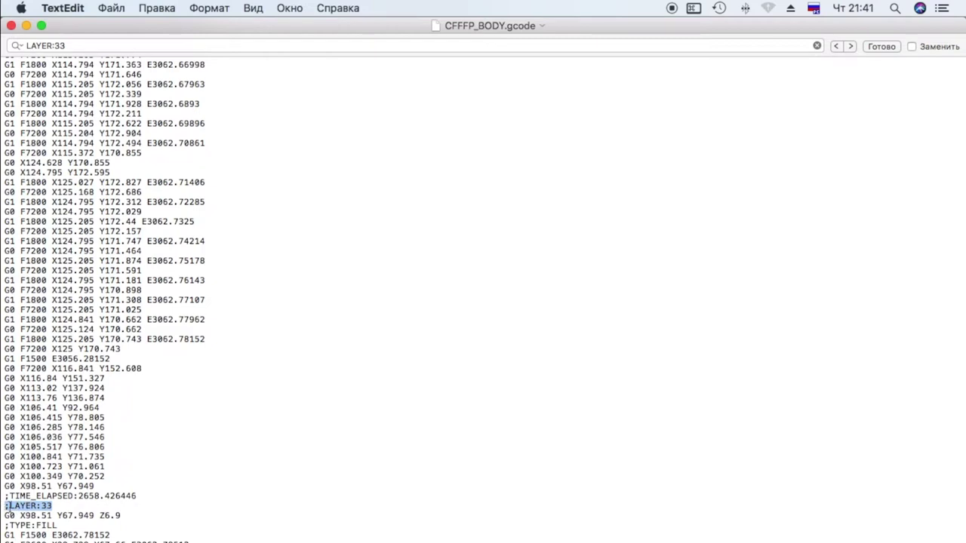
pyautogui.click(64, 507)
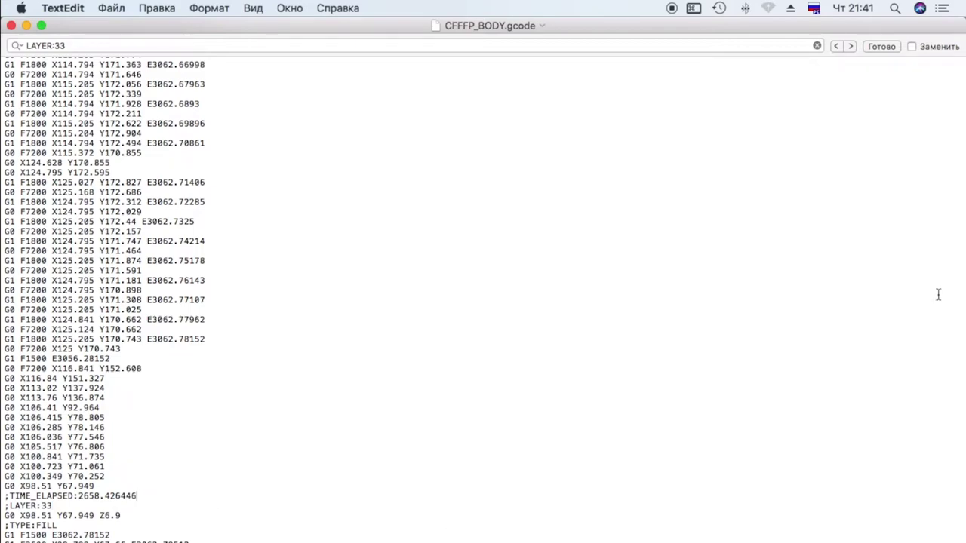
pyautogui.scroll(3, 938, 294)
pyautogui.moveTo(960, 216); pyautogui.dragTo(955, 42)
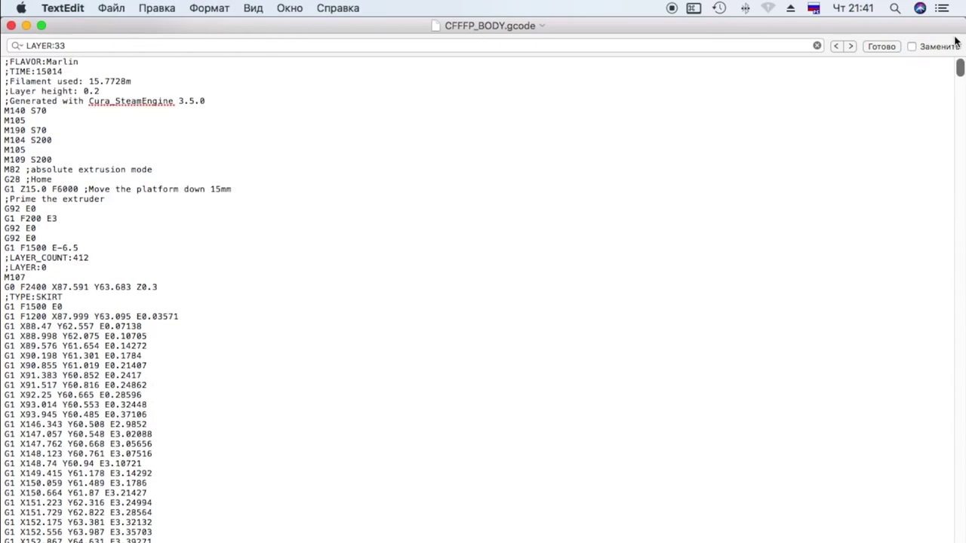
pyautogui.click(5, 269)
pyautogui.press('shift+super+Down')
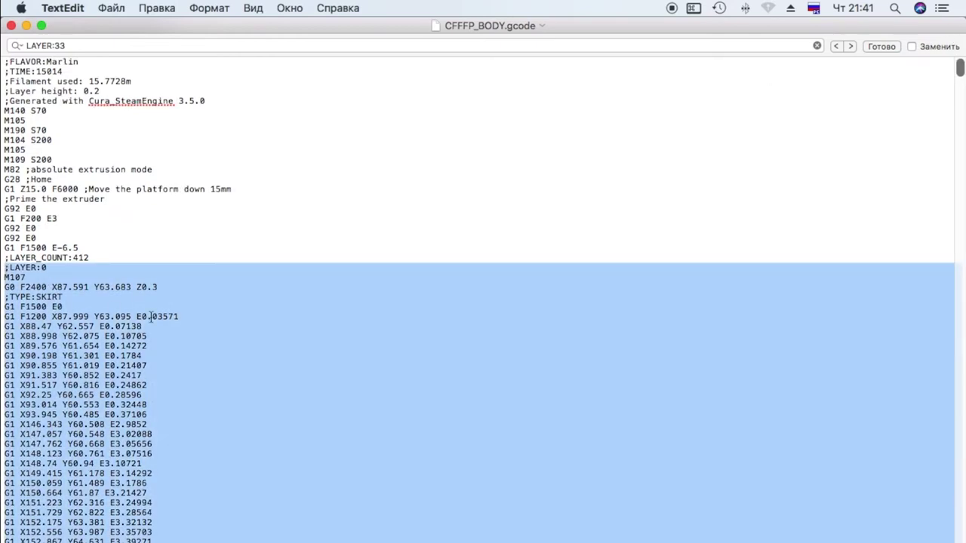
pyautogui.press('BackSpace')
pyautogui.press('BackSpace')
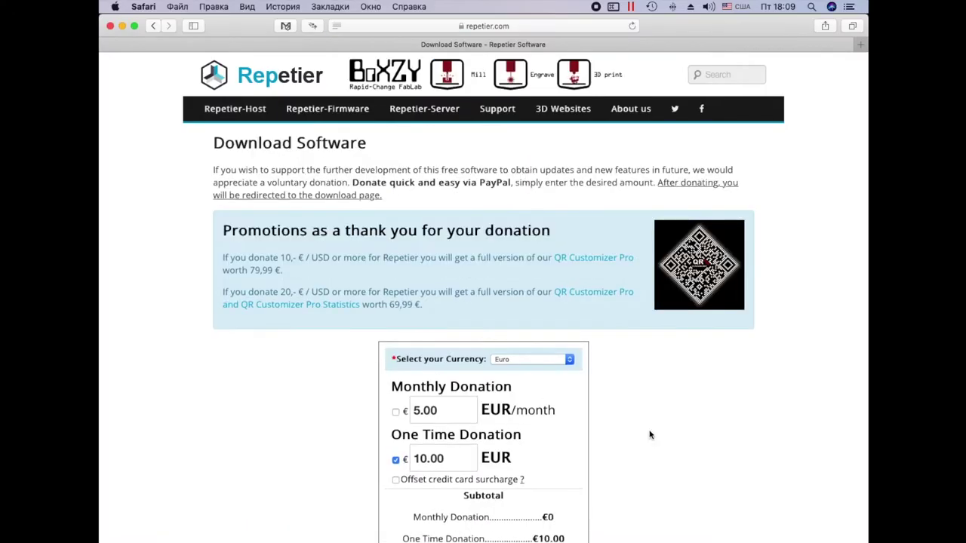
# Step: Skip the donation, download Repetier-Host Mac 1.1.0, and check its download progress
pyautogui.scroll(-5, 627, 399)
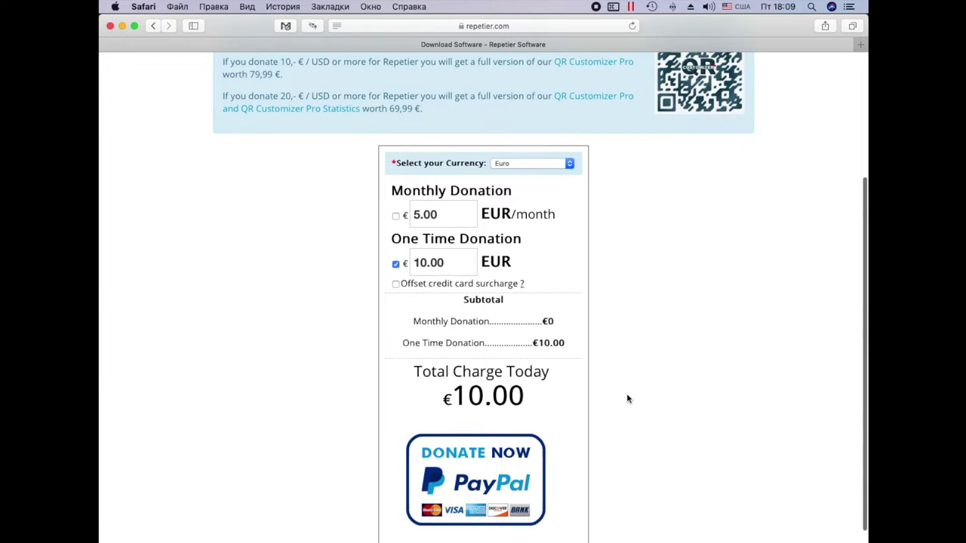
pyautogui.scroll(-1, 626, 399)
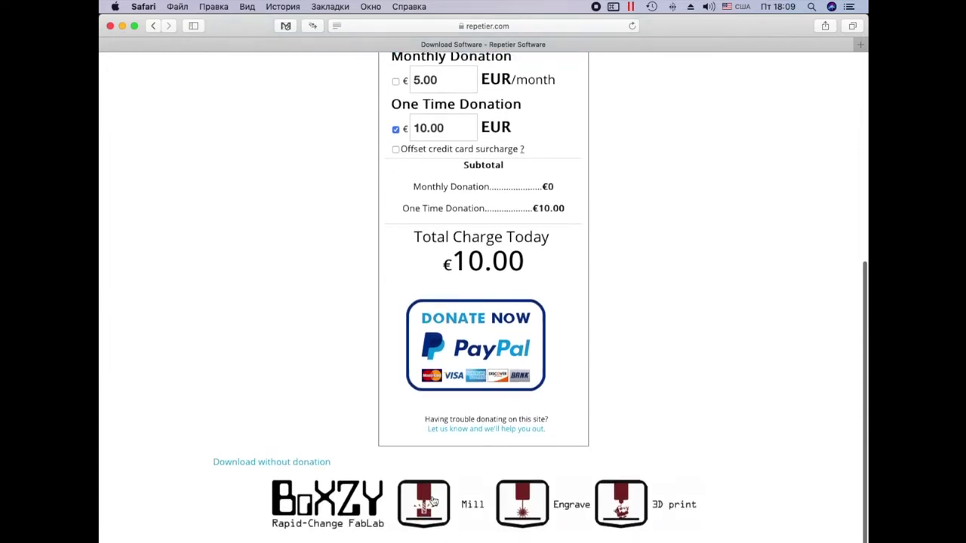
pyautogui.click(280, 461)
pyautogui.click(609, 430)
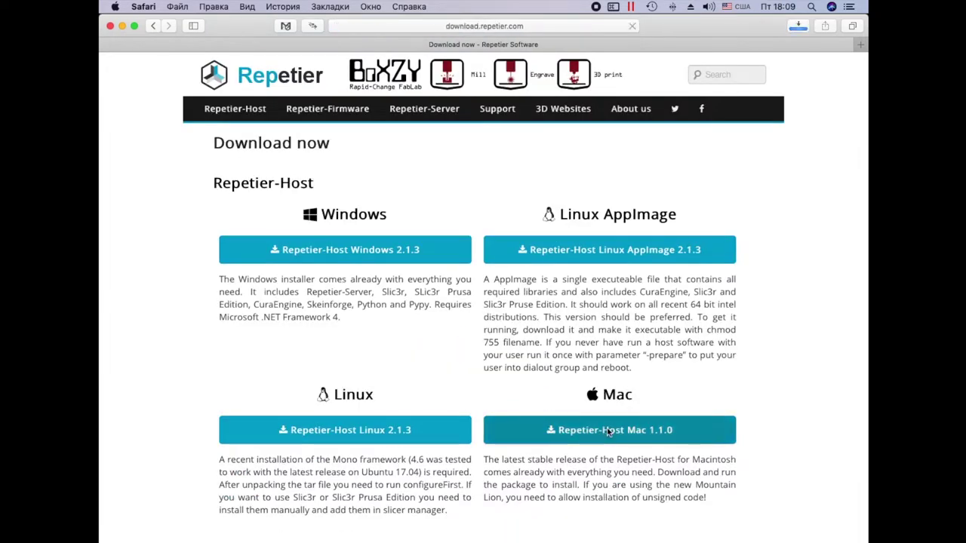
pyautogui.click(797, 27)
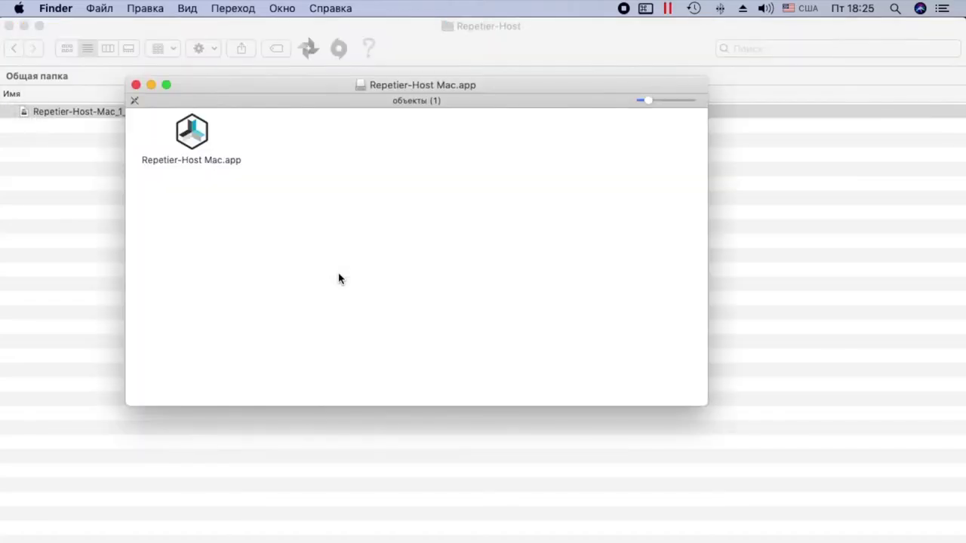
# Step: Copy Repetier-Host Mac.app into Программы, replacing the existing copy
pyautogui.moveTo(323, 86); pyautogui.dragTo(332, 84)
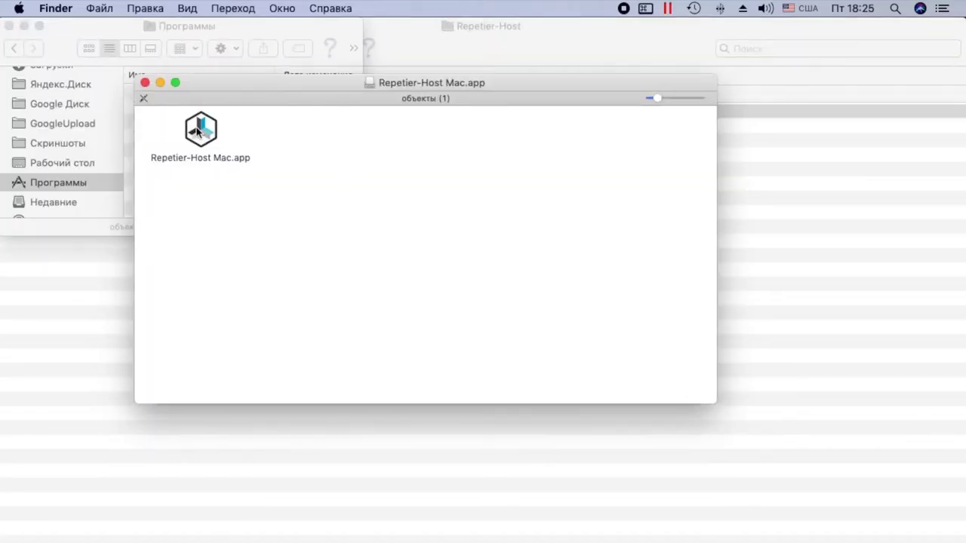
pyautogui.click(201, 134)
pyautogui.moveTo(201, 136); pyautogui.dragTo(76, 186)
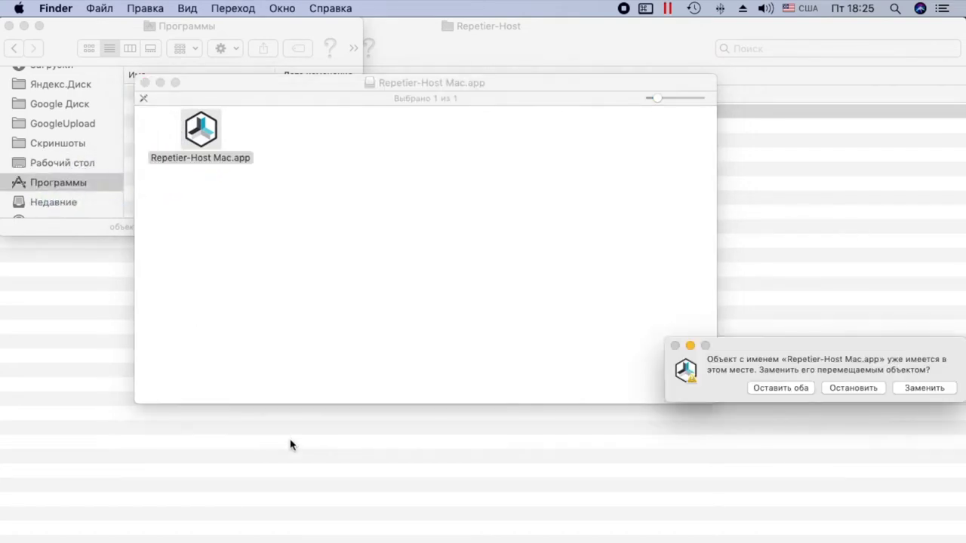
pyautogui.click(924, 391)
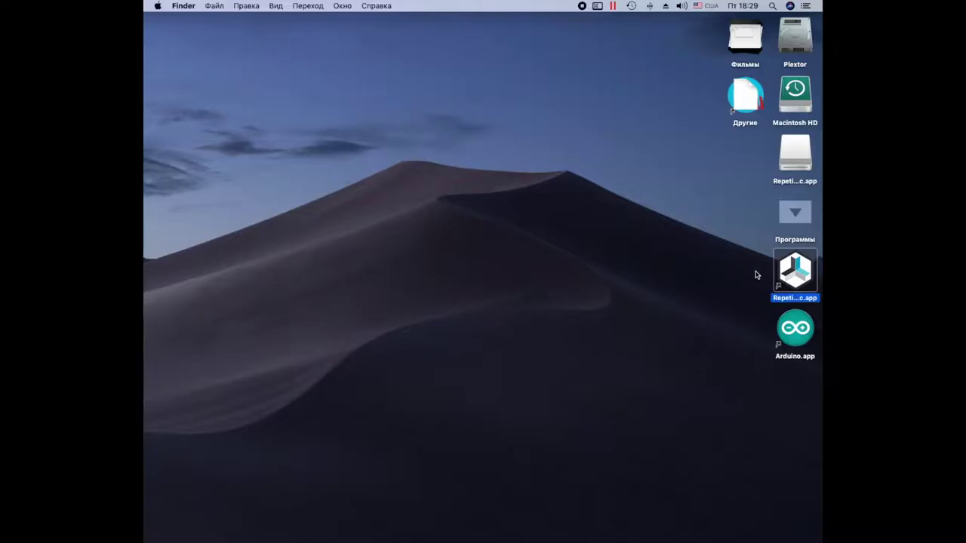
# Step: Launch Repetier-Host Mac via Открыть, confirming the unsigned-app warning
pyautogui.rightClick(795, 272)
pyautogui.click(689, 276)
pyautogui.click(526, 209)
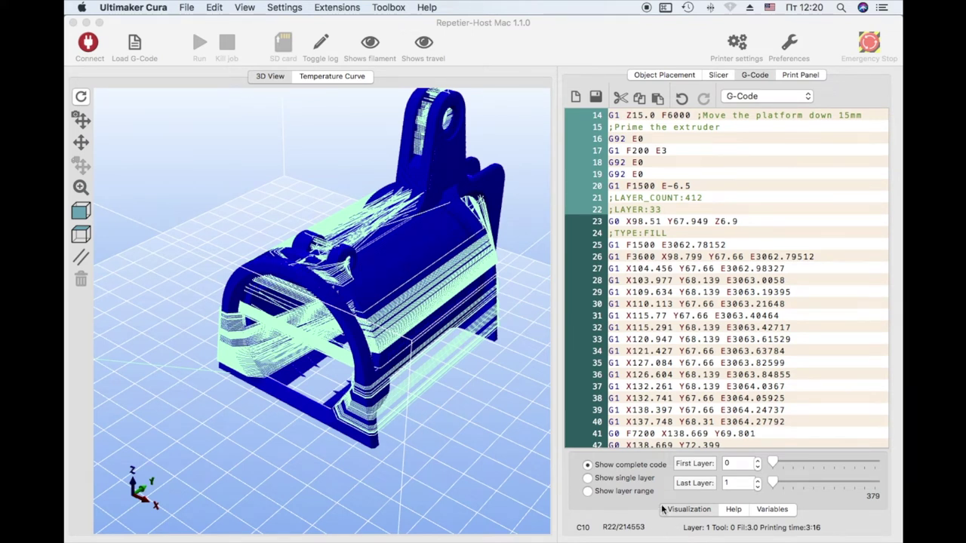
# Step: Limit the preview to layers 0–2 and tilt the view to inspect them
pyautogui.click(586, 492)
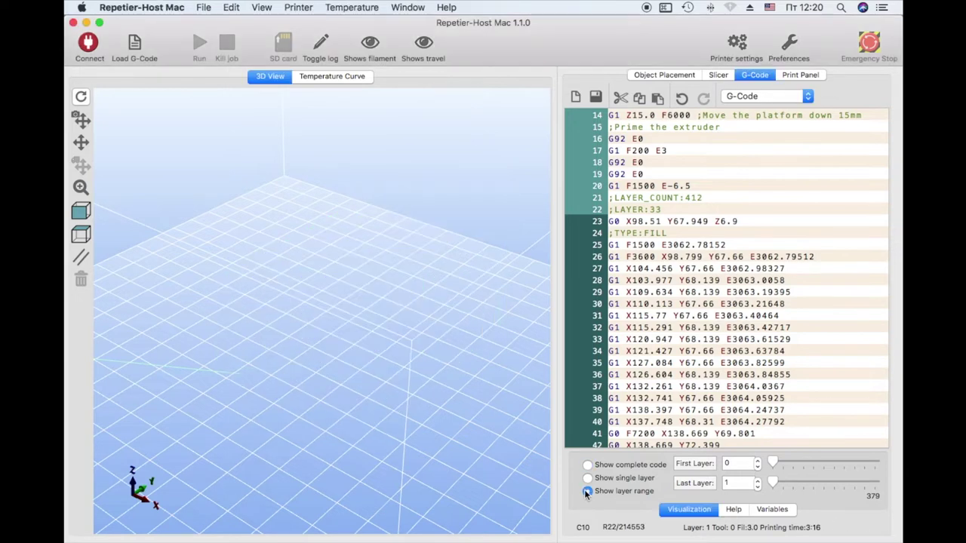
pyautogui.moveTo(456, 371); pyautogui.dragTo(192, 363)
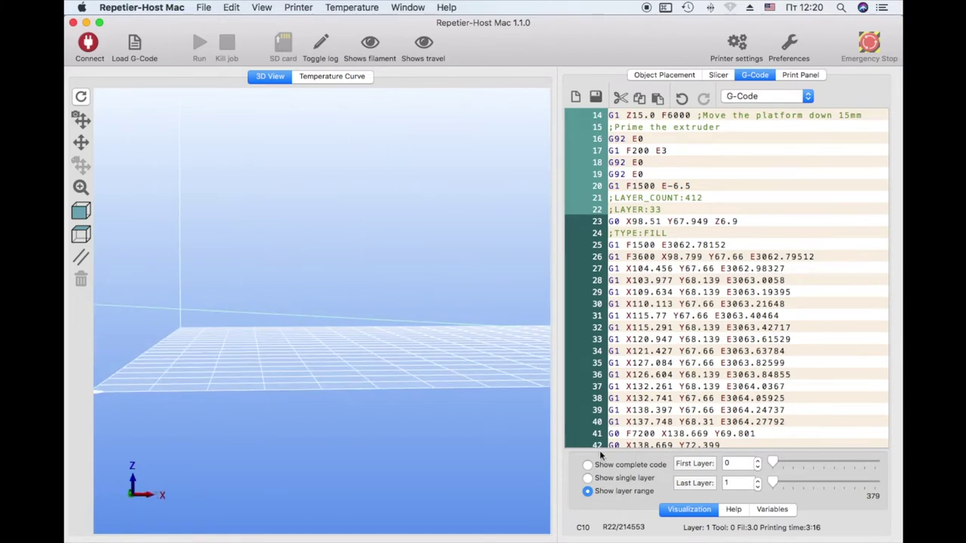
pyautogui.click(759, 480)
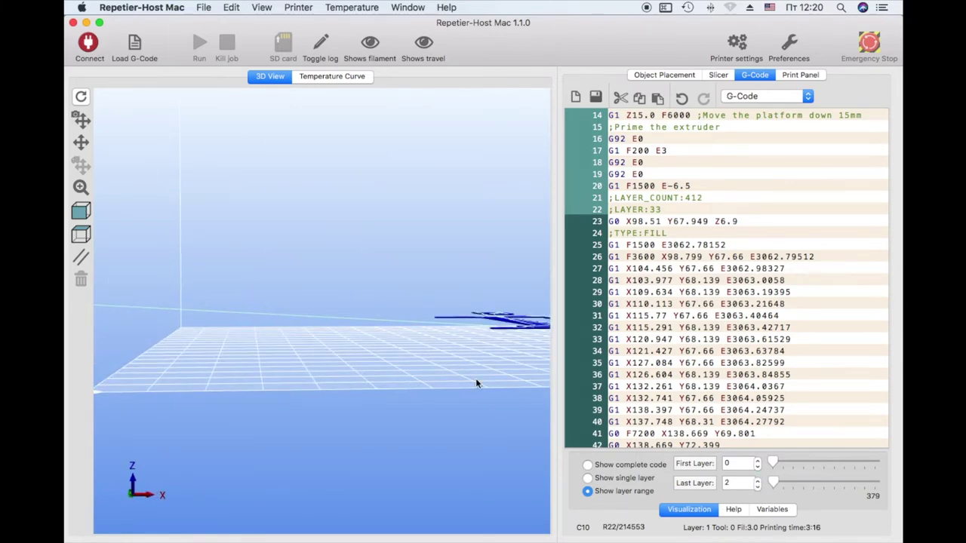
pyautogui.moveTo(478, 384); pyautogui.dragTo(510, 445)
pyautogui.scroll(10, 334, 407)
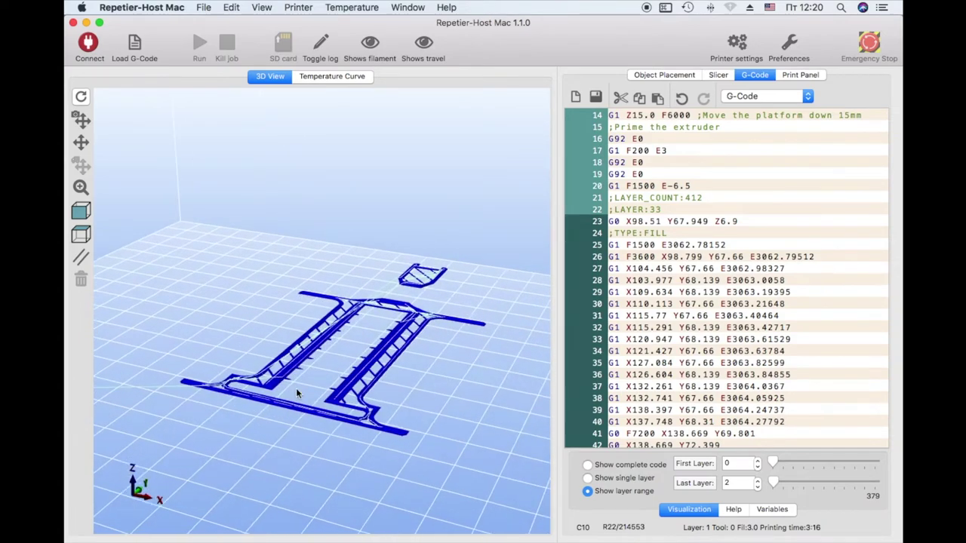
# Step: Select the G-code block from line 25 down to line 936
pyautogui.click(635, 245)
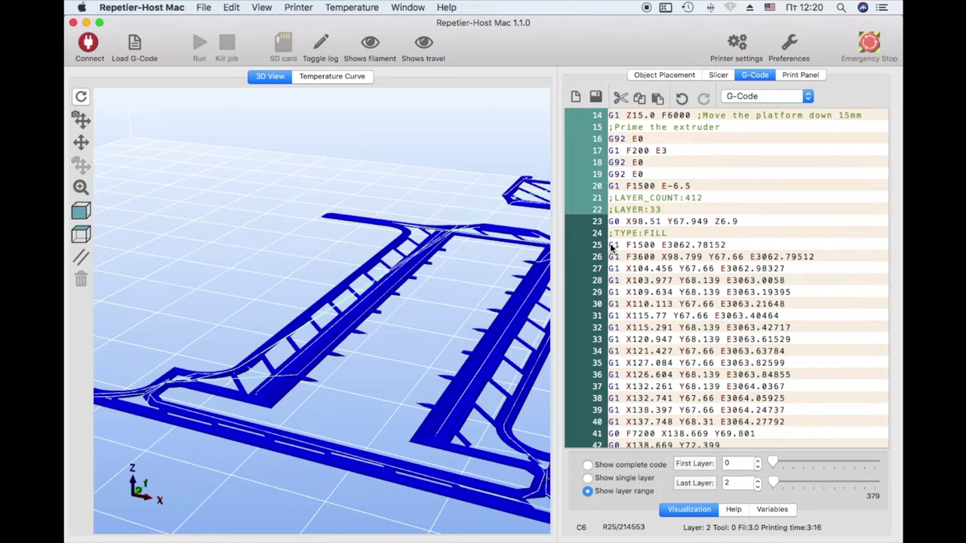
pyautogui.moveTo(611, 246); pyautogui.dragTo(797, 396)
pyautogui.scroll(-10, 794, 396)
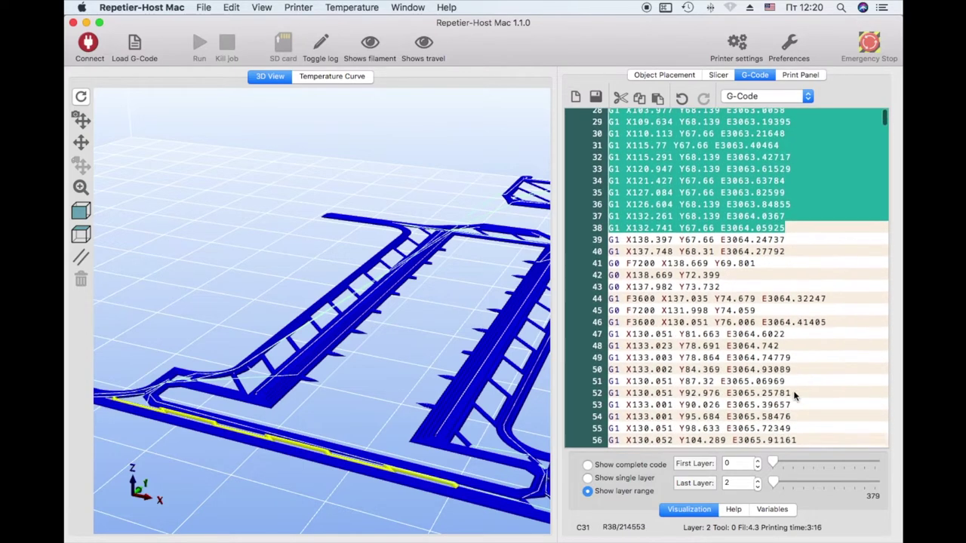
pyautogui.keyDown('shift'); pyautogui.click(809, 406); pyautogui.keyUp('shift')
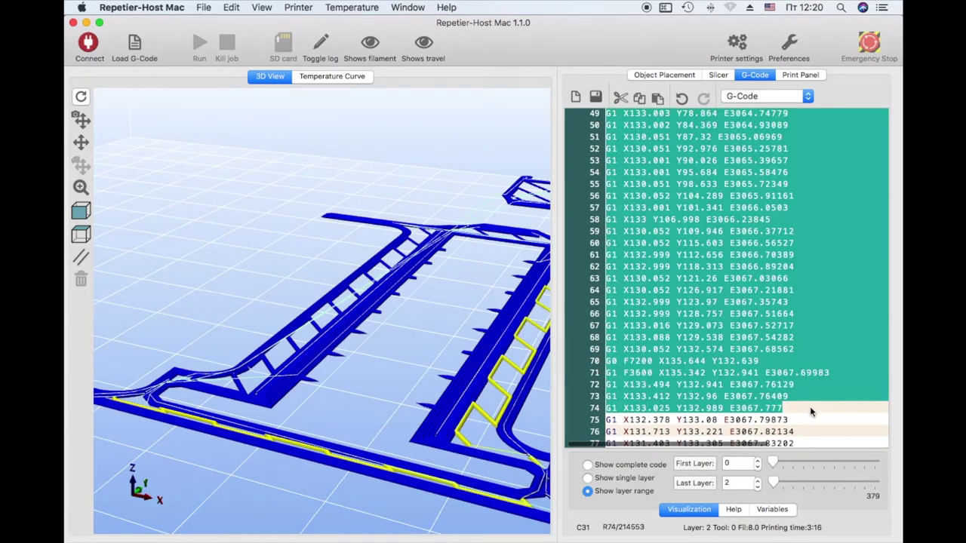
pyautogui.scroll(-20, 808, 406)
pyautogui.keyDown('shift'); pyautogui.click(806, 374); pyautogui.keyUp('shift')
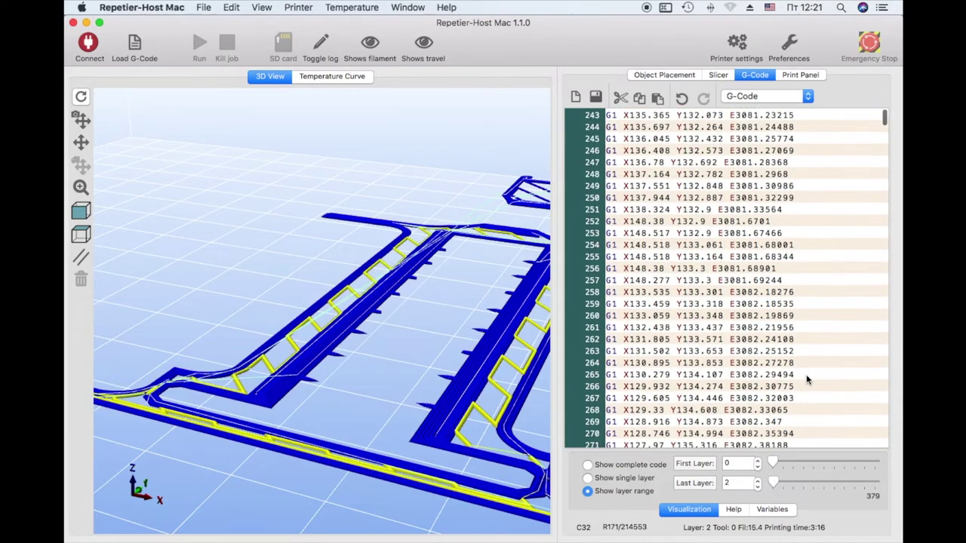
pyautogui.scroll(-20, 815, 377)
pyautogui.keyDown('shift'); pyautogui.click(822, 379); pyautogui.keyUp('shift')
pyautogui.scroll(-20, 825, 379)
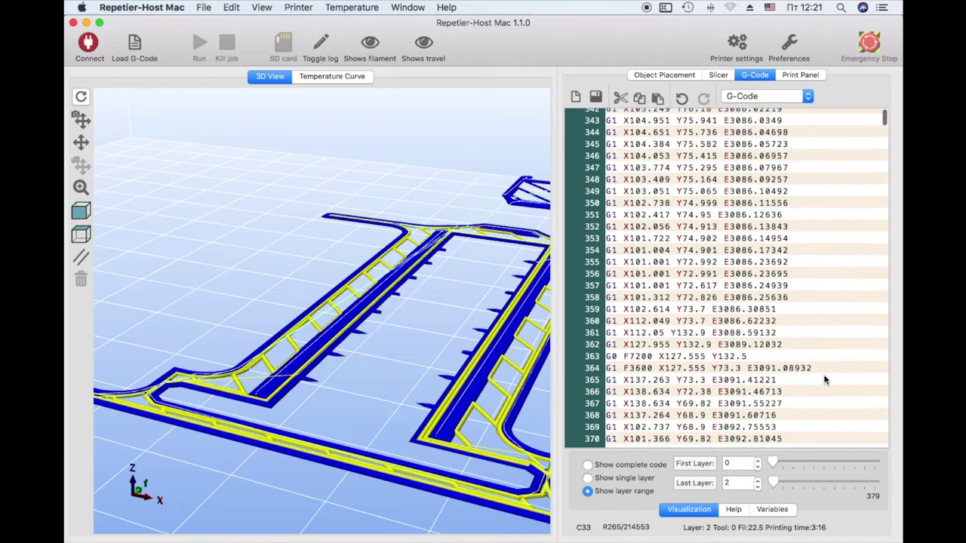
pyautogui.keyDown('shift'); pyautogui.click(825, 380); pyautogui.keyUp('shift')
pyautogui.scroll(-20, 825, 379)
pyautogui.keyDown('shift'); pyautogui.click(825, 380); pyautogui.keyUp('shift')
pyautogui.scroll(-20, 824, 379)
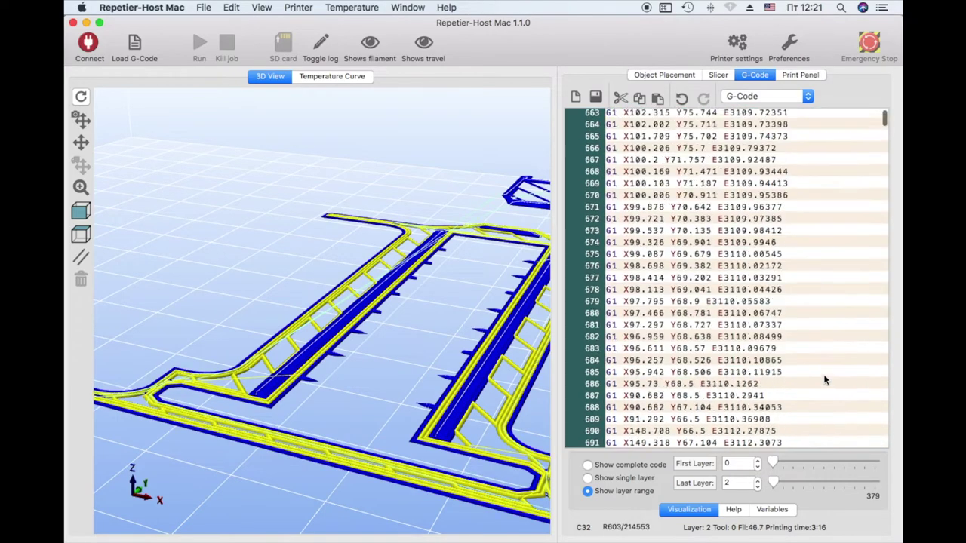
pyautogui.keyDown('shift'); pyautogui.click(825, 380); pyautogui.keyUp('shift')
pyautogui.scroll(-20, 825, 380)
pyautogui.keyDown('shift'); pyautogui.click(824, 377); pyautogui.keyUp('shift')
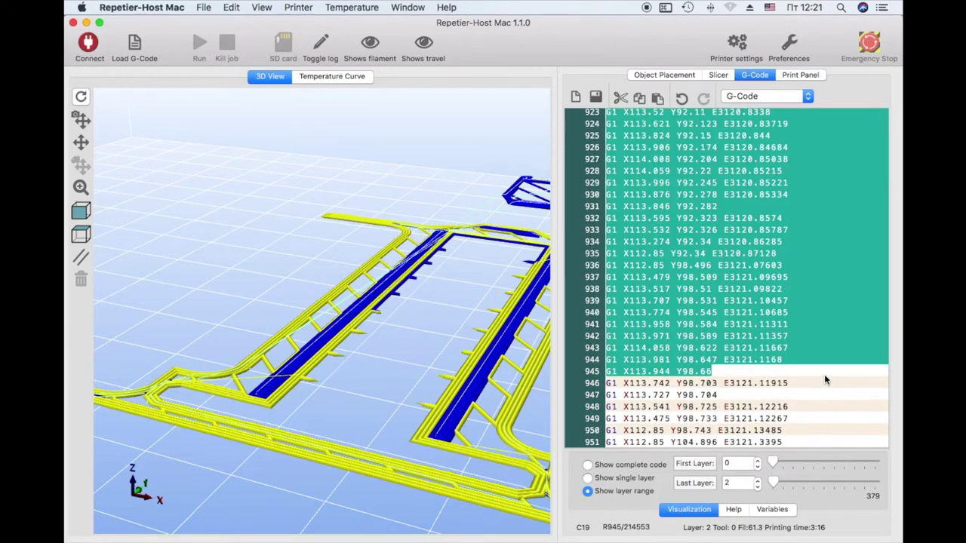
# Step: Pull the selection's end back so the block ends at line 905
pyautogui.keyDown('shift'); pyautogui.click(821, 261); pyautogui.keyUp('shift')
pyautogui.scroll(4, 820, 257)
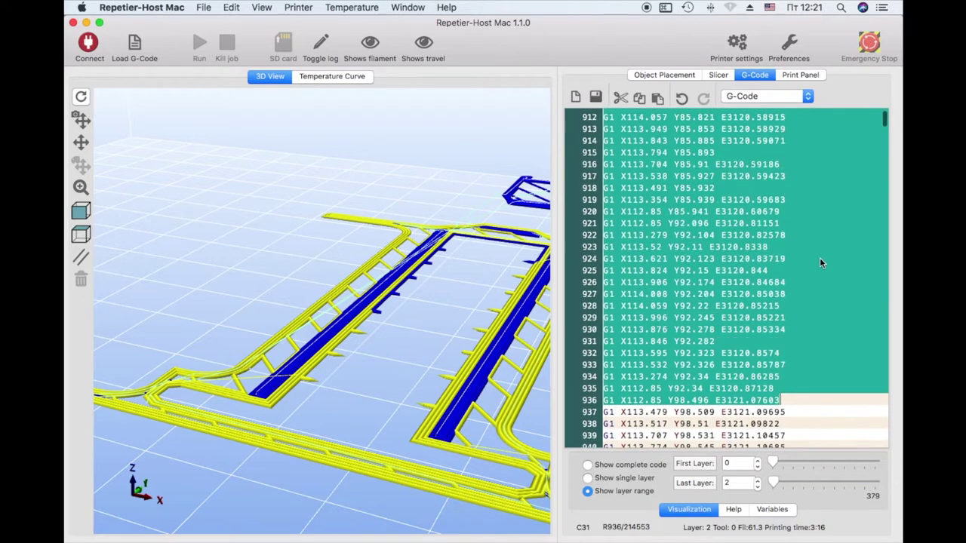
pyautogui.keyDown('shift'); pyautogui.click(806, 304); pyautogui.keyUp('shift')
pyautogui.keyDown('shift'); pyautogui.click(809, 250); pyautogui.keyUp('shift')
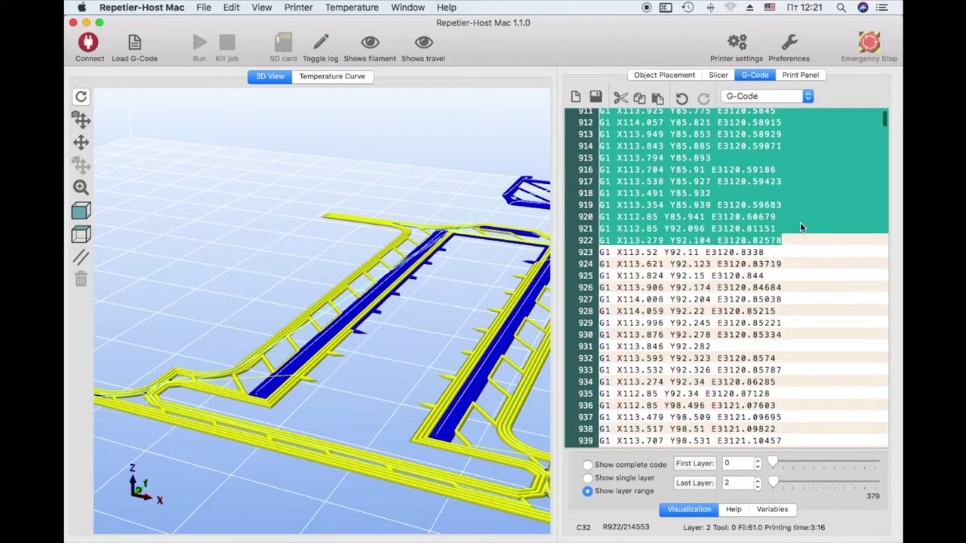
pyautogui.keyDown('shift'); pyautogui.click(802, 182); pyautogui.keyUp('shift')
pyautogui.scroll(3, 790, 286)
pyautogui.keyDown('shift'); pyautogui.click(798, 229); pyautogui.keyUp('shift')
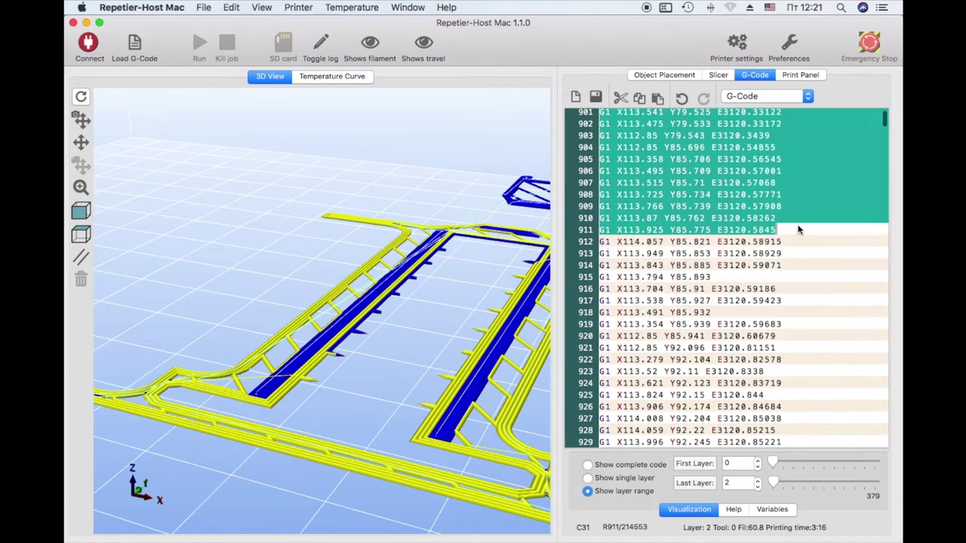
pyautogui.scroll(3, 788, 296)
pyautogui.keyDown('shift'); pyautogui.click(790, 332); pyautogui.keyUp('shift')
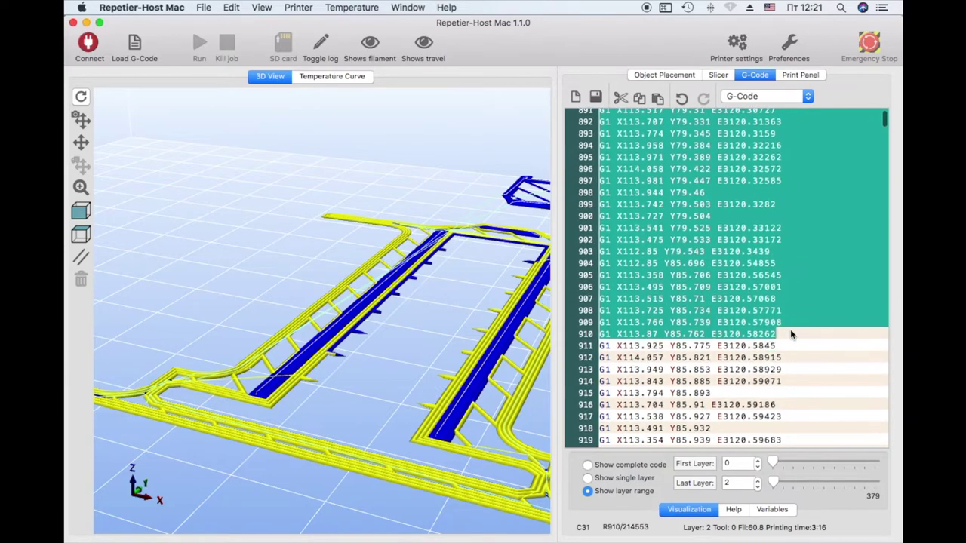
pyautogui.scroll(3, 327, 431)
pyautogui.scroll(-3, 344, 403)
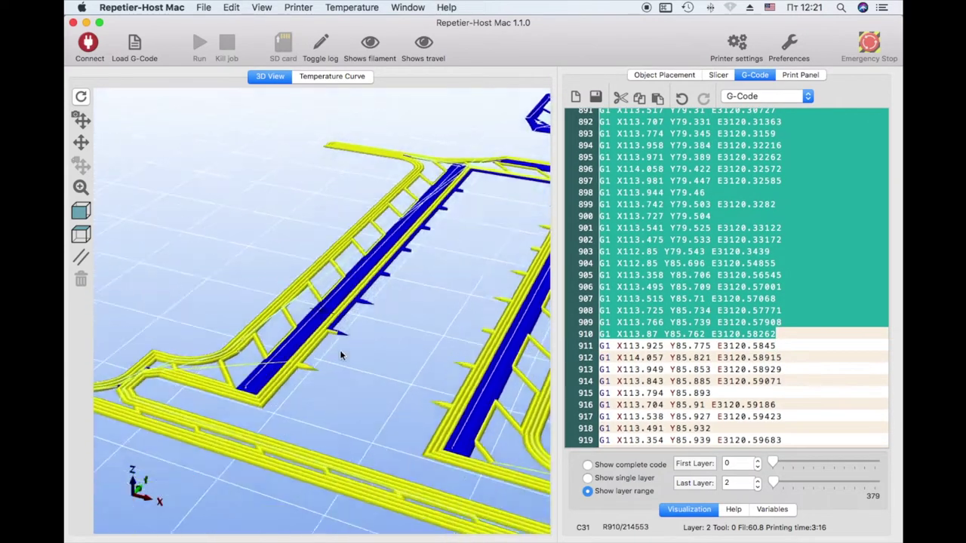
pyautogui.scroll(4, 341, 342)
pyautogui.scroll(-3, 341, 341)
pyautogui.scroll(3, 345, 334)
pyautogui.keyDown('shift'); pyautogui.click(786, 317); pyautogui.keyUp('shift')
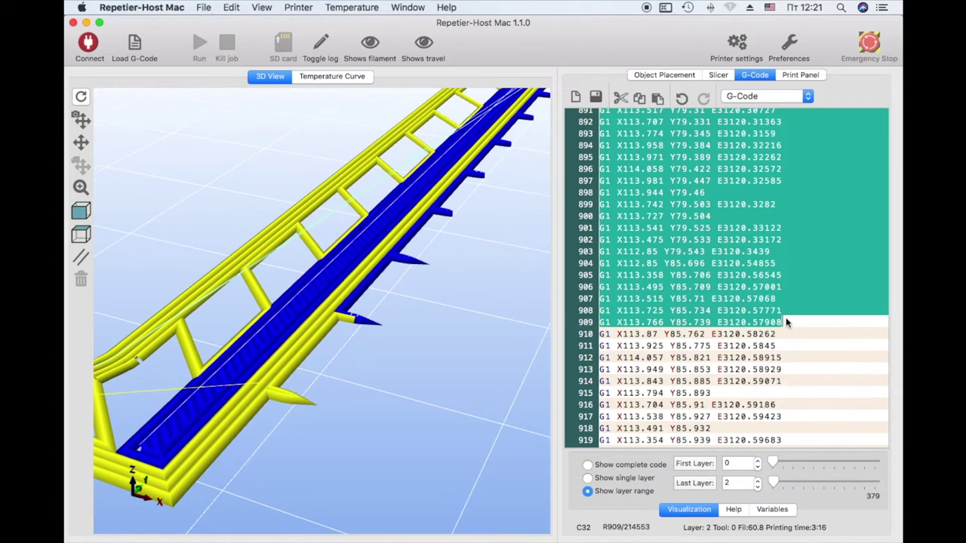
pyautogui.keyDown('shift'); pyautogui.click(787, 310); pyautogui.keyUp('shift')
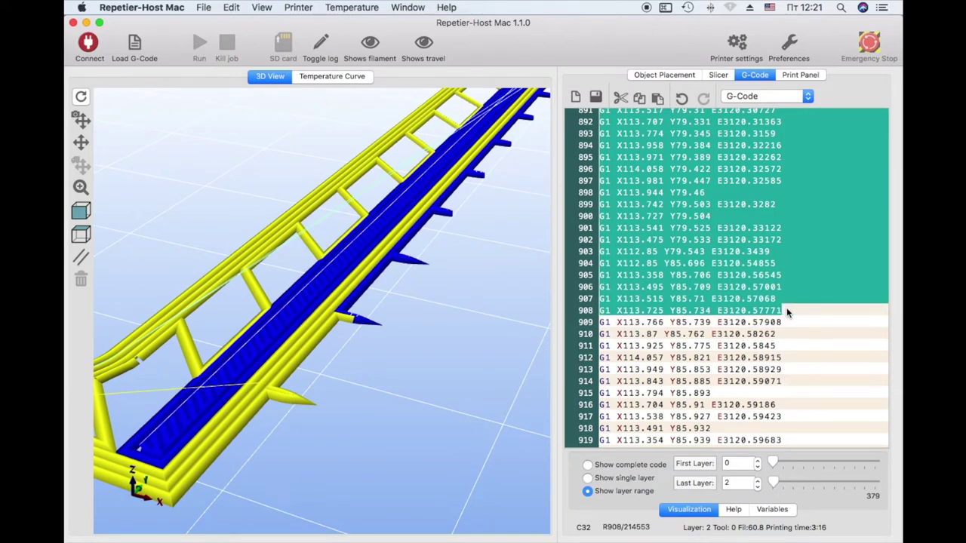
pyautogui.keyDown('shift'); pyautogui.click(788, 276); pyautogui.keyUp('shift')
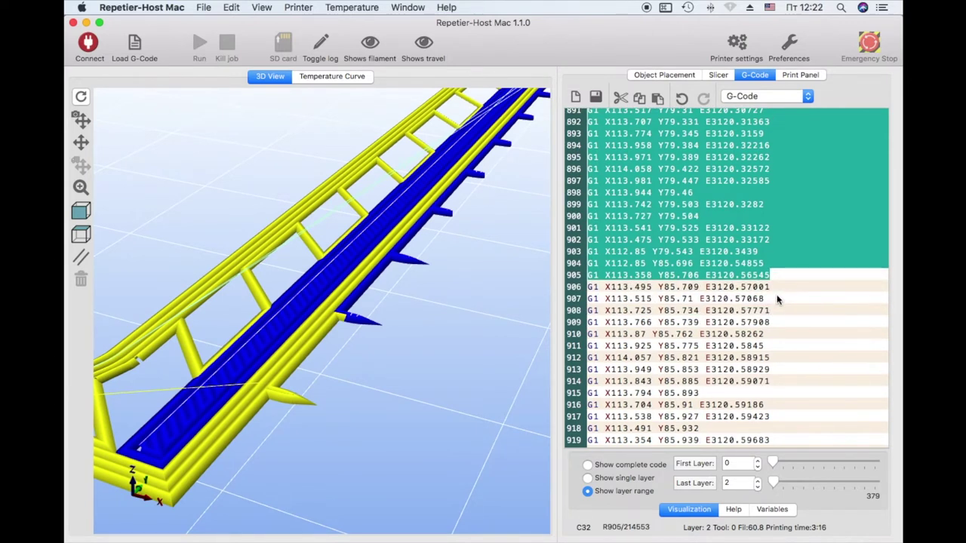
# Step: Delete the selected G1 block and the empty line 25, leaving the caret on line 23
pyautogui.press('BackSpace')
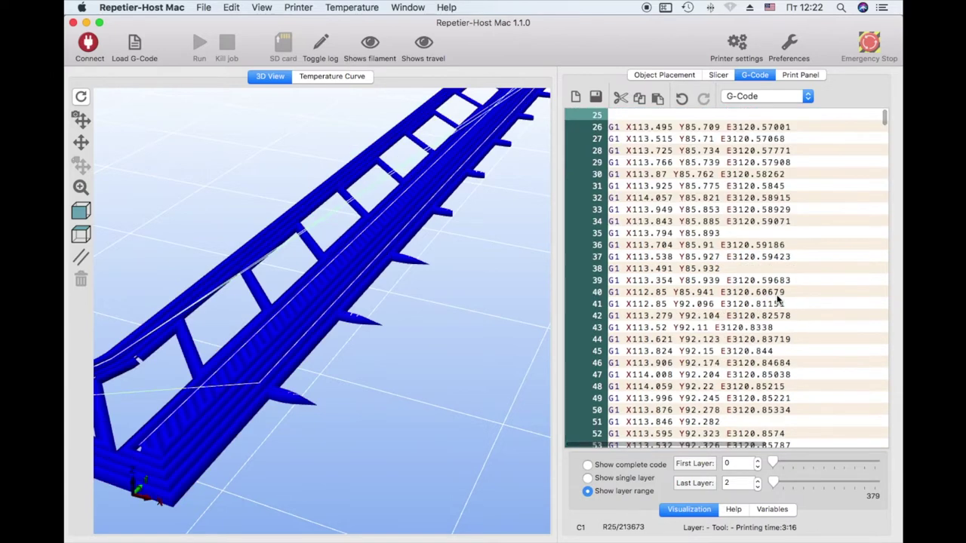
pyautogui.scroll(5, 776, 294)
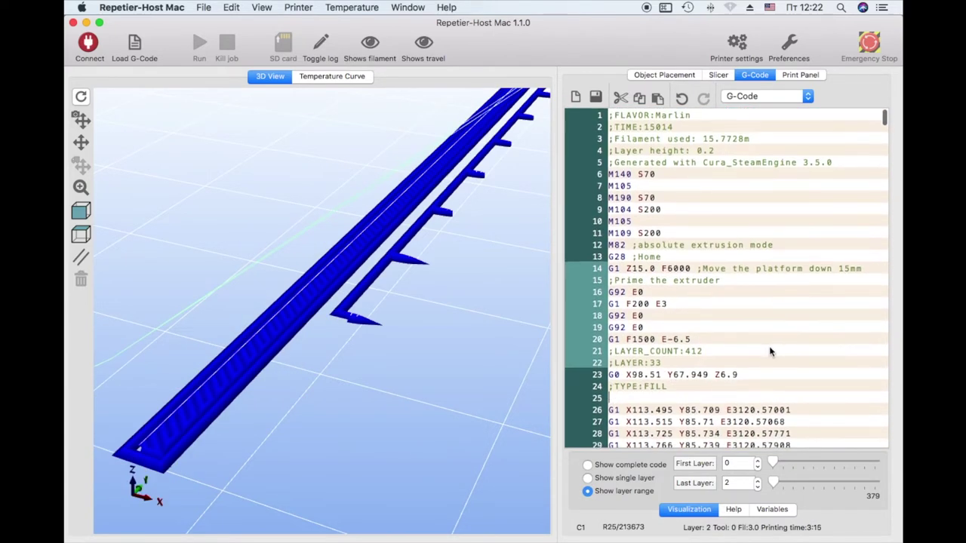
pyautogui.press('BackSpace')
pyautogui.click(643, 378)
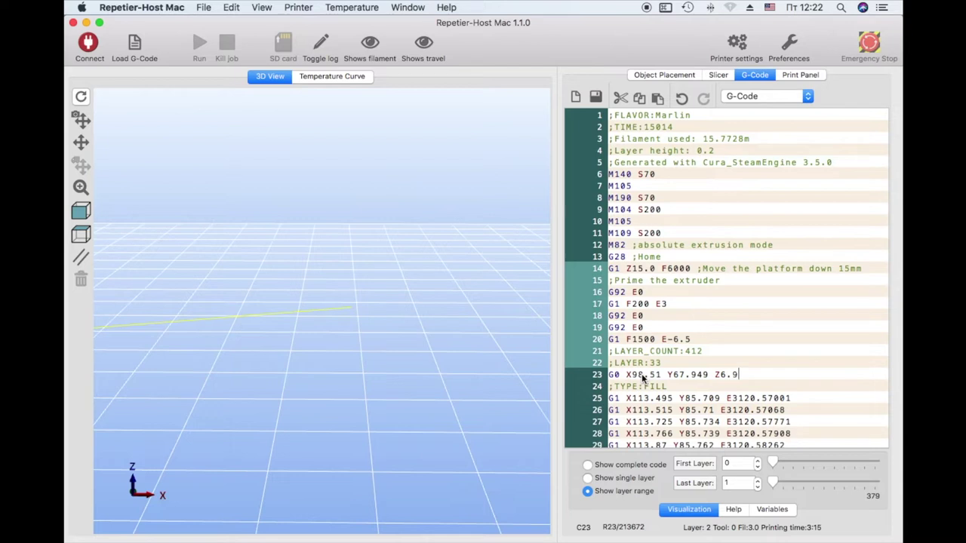
# Step: Add a G0 Z6.9 line after line 23 and change line 23's Z to 10
pyautogui.press('Return')
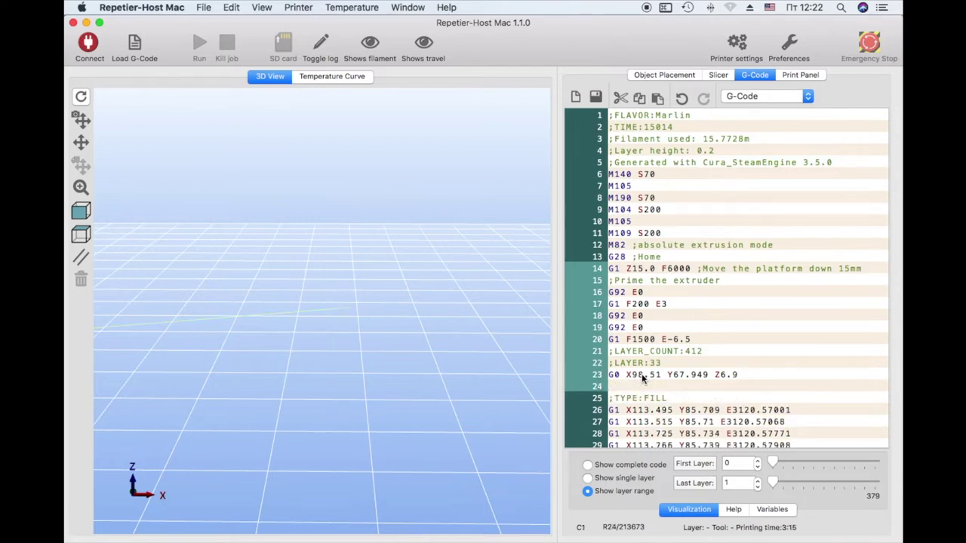
pyautogui.write('G')
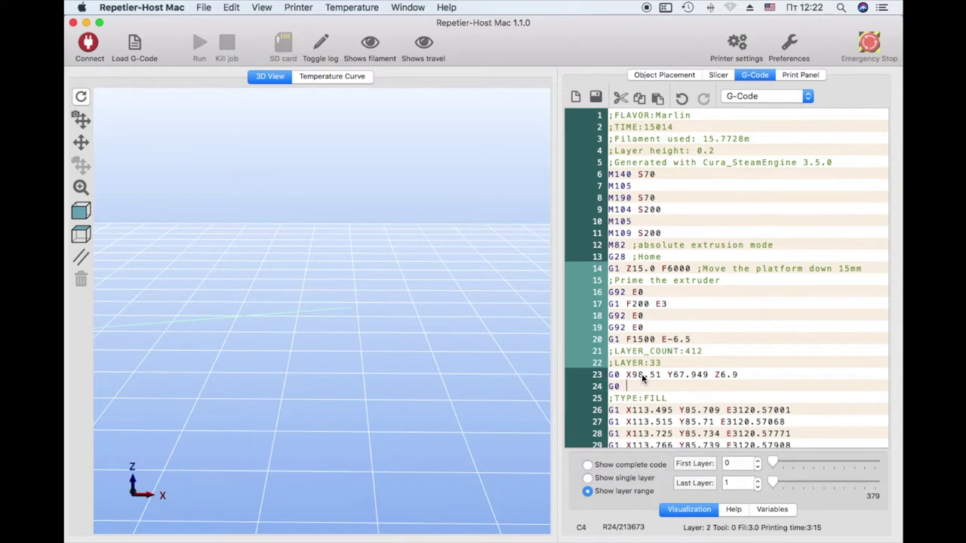
pyautogui.write('0 Z')
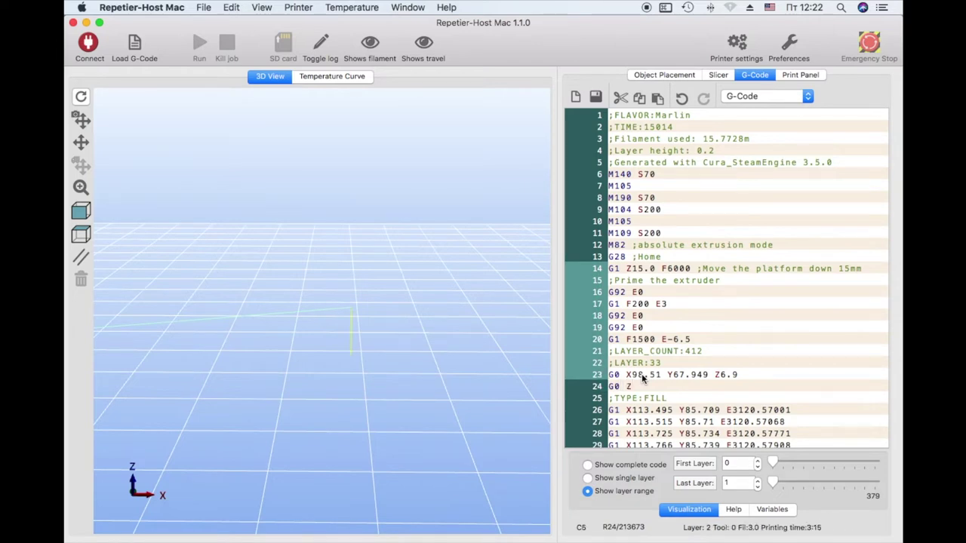
pyautogui.write('6.9')
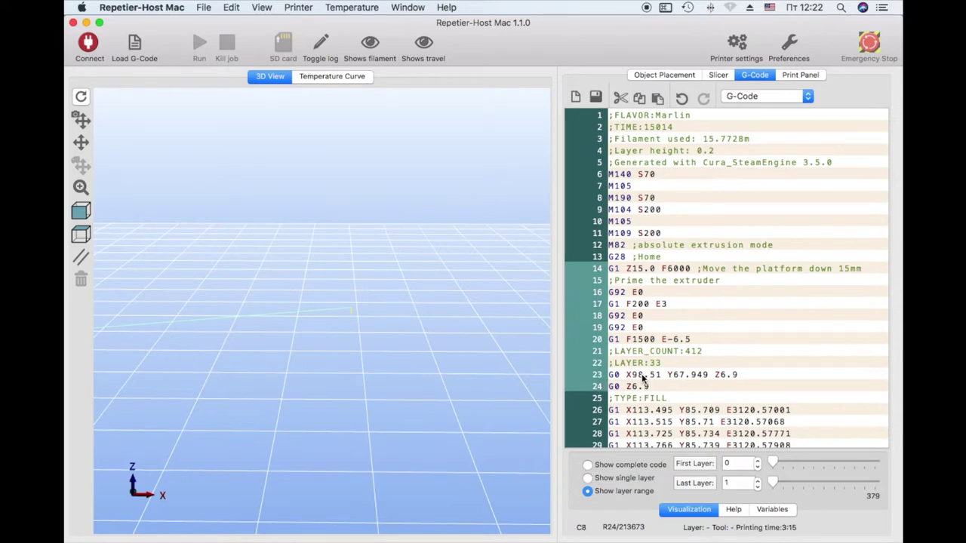
pyautogui.moveTo(719, 375); pyautogui.dragTo(740, 378)
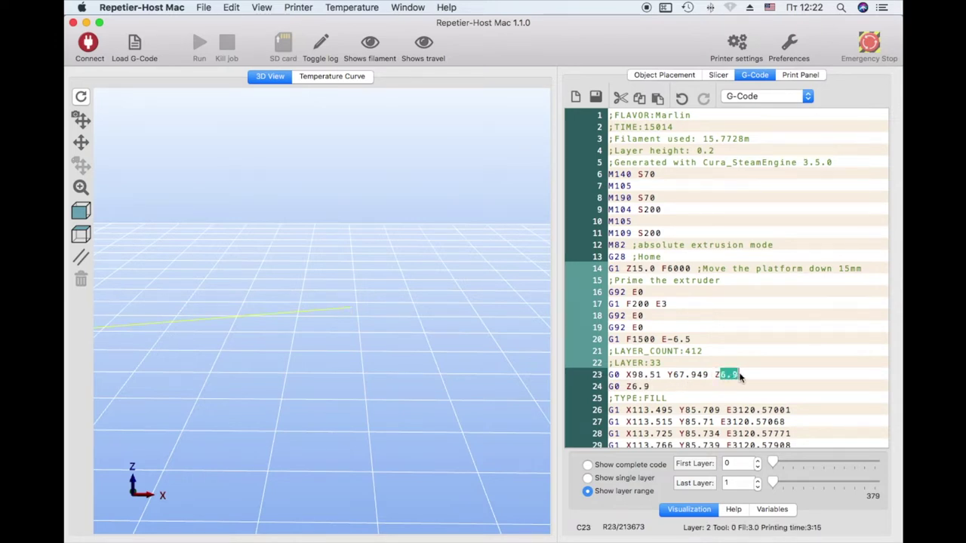
pyautogui.write('10')
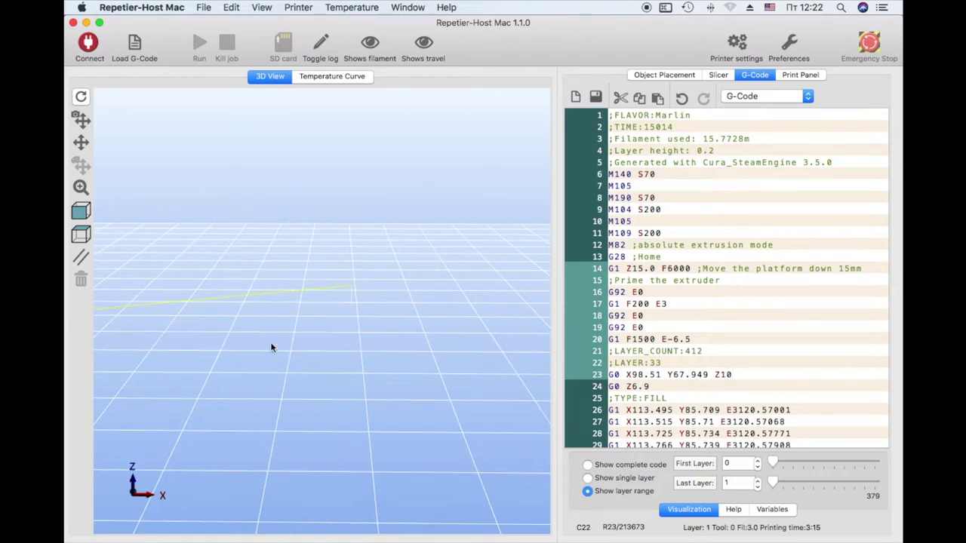
# Step: Set the preview's last layer to 2 and tilt the view onto the paths
pyautogui.moveTo(332, 332); pyautogui.dragTo(336, 309)
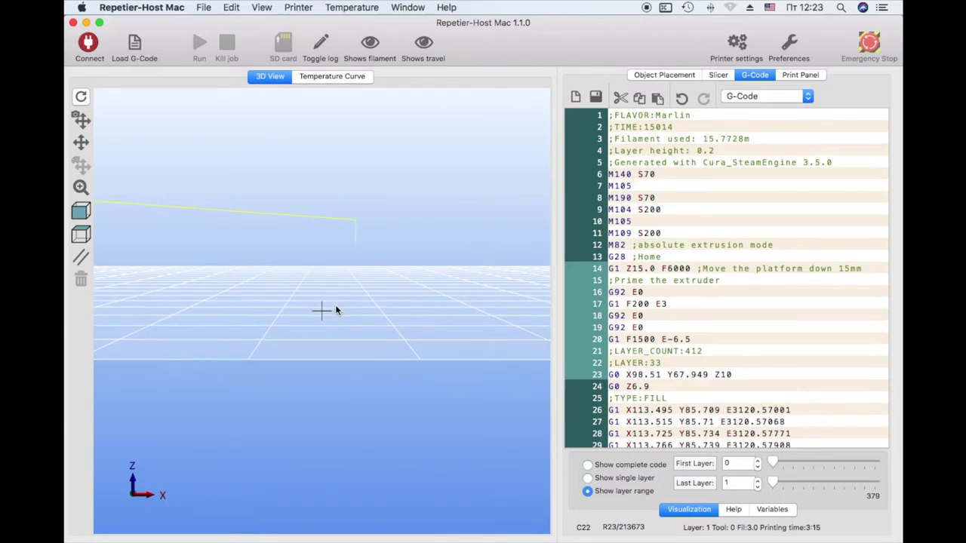
pyautogui.click(758, 481)
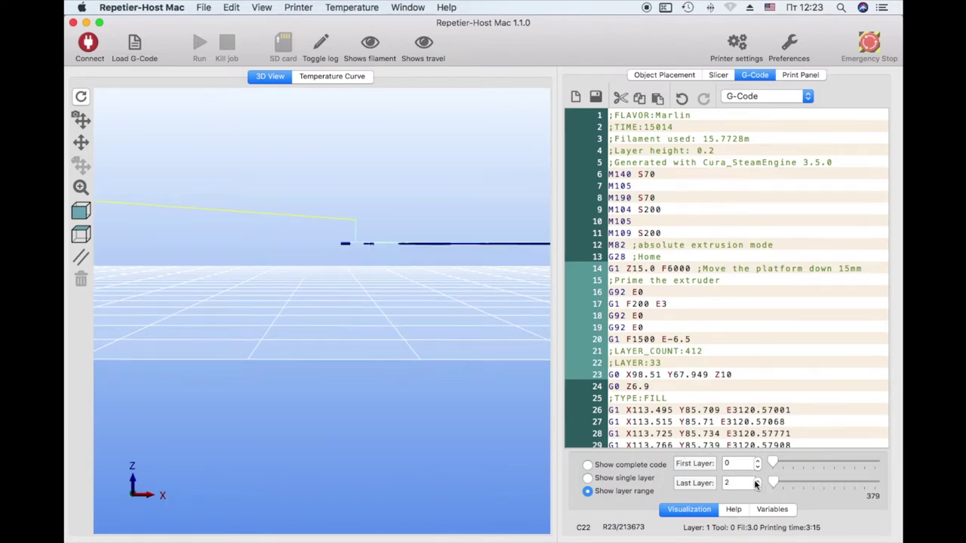
pyautogui.moveTo(365, 259); pyautogui.dragTo(333, 335)
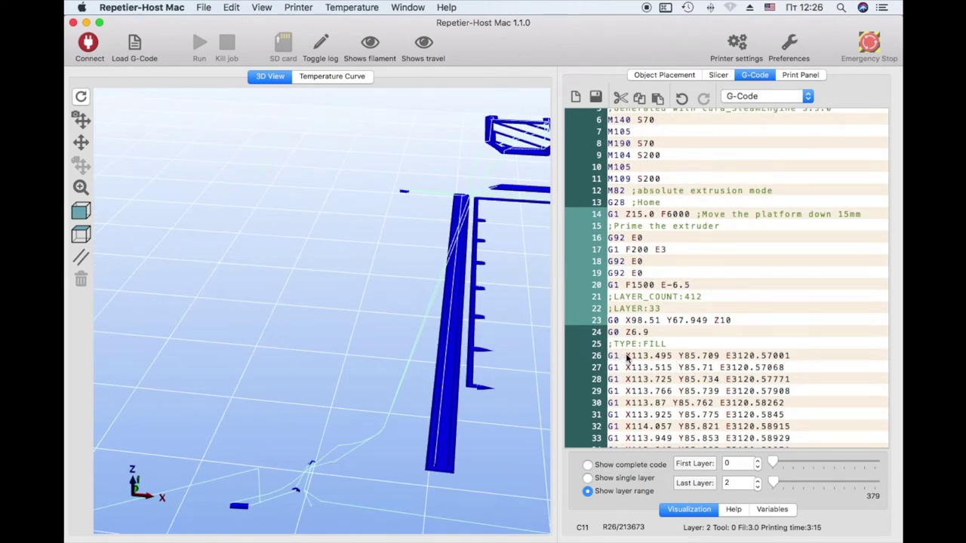
# Step: Replace line 23's X/Y with X113.495 Y85.709 copied from the first fill move
pyautogui.moveTo(625, 356); pyautogui.dragTo(721, 360)
pyautogui.press('super+c')
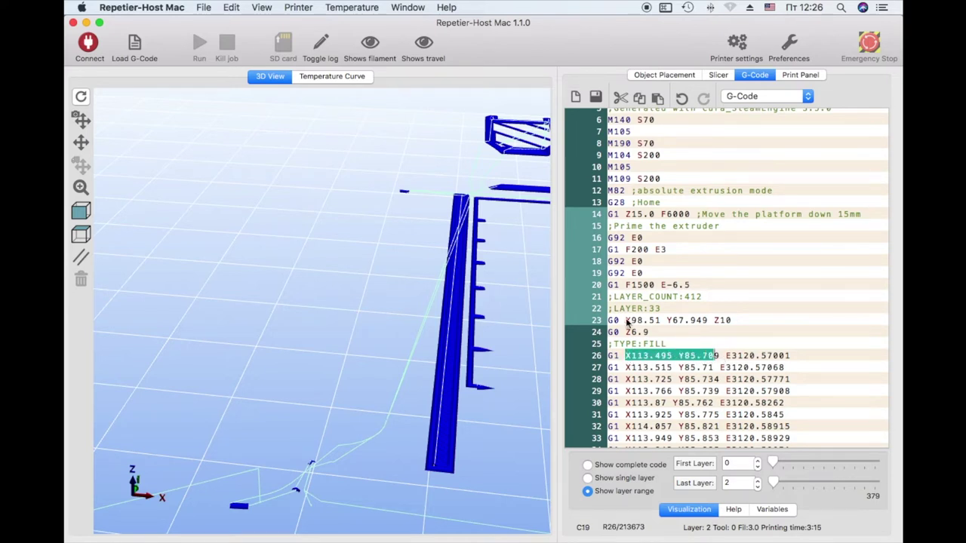
pyautogui.moveTo(625, 320); pyautogui.dragTo(654, 323)
pyautogui.press('super+v')
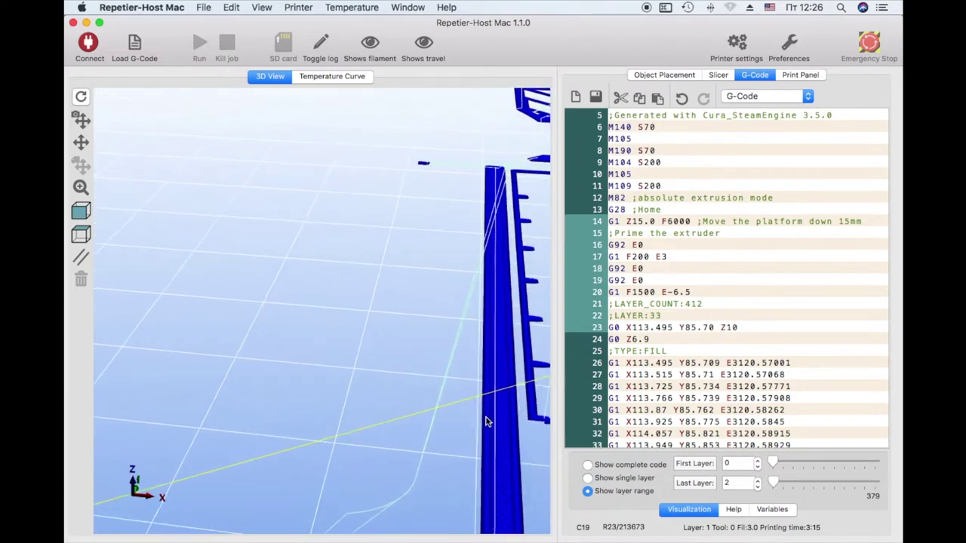
pyautogui.write('9')
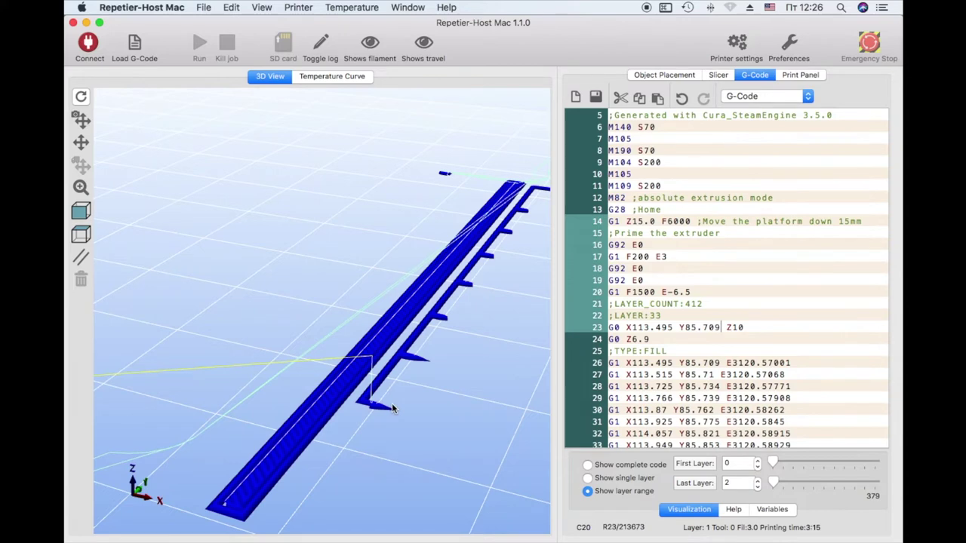
# Step: Rotate the preview and highlight the first fill moves to check the new travel path
pyautogui.moveTo(392, 408)
pyautogui.mouseDown()
pyautogui.moveTo(366, 410)
pyautogui.moveTo(382, 411)
pyautogui.mouseUp()
pyautogui.moveTo(610, 363); pyautogui.dragTo(833, 421)
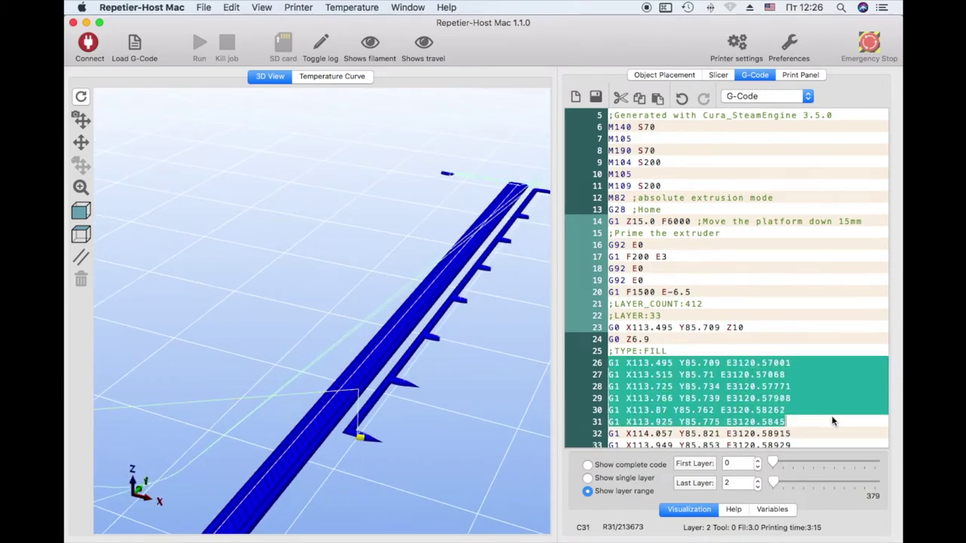
pyautogui.scroll(-3, 792, 363)
pyautogui.click(728, 293)
pyautogui.scroll(-3, 729, 340)
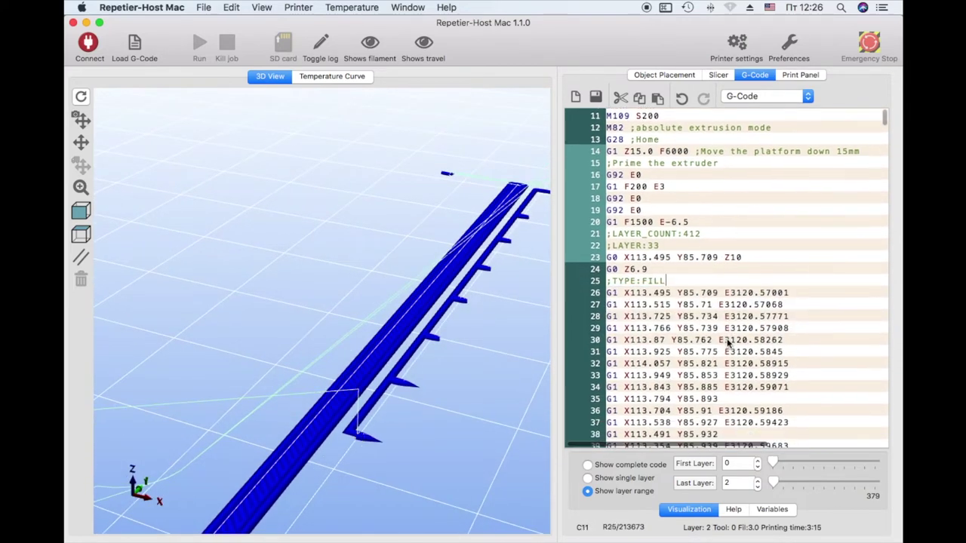
# Step: Replace the Untitled name with resume-print-mouse and save into Downloads
pyautogui.click(595, 97)
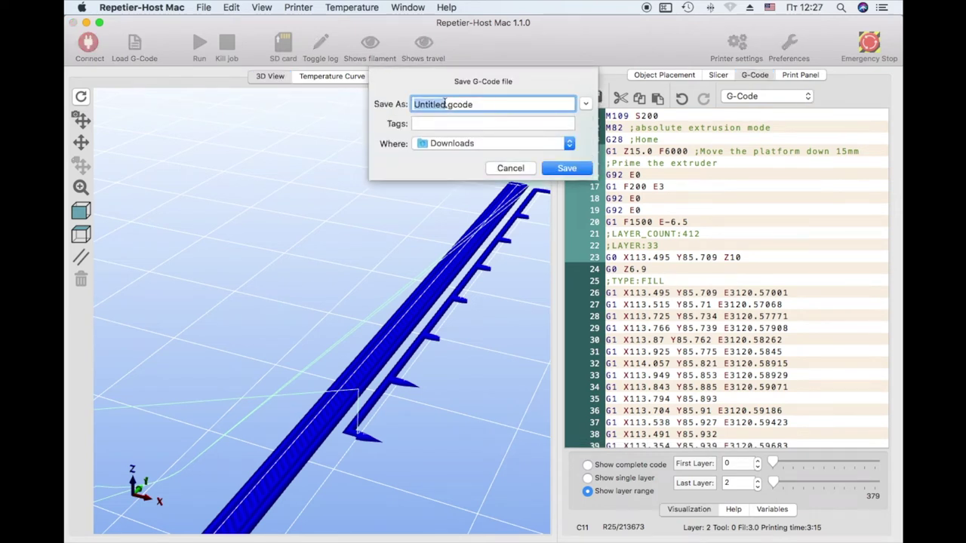
pyautogui.press('BackSpace')
pyautogui.write('resume-print')
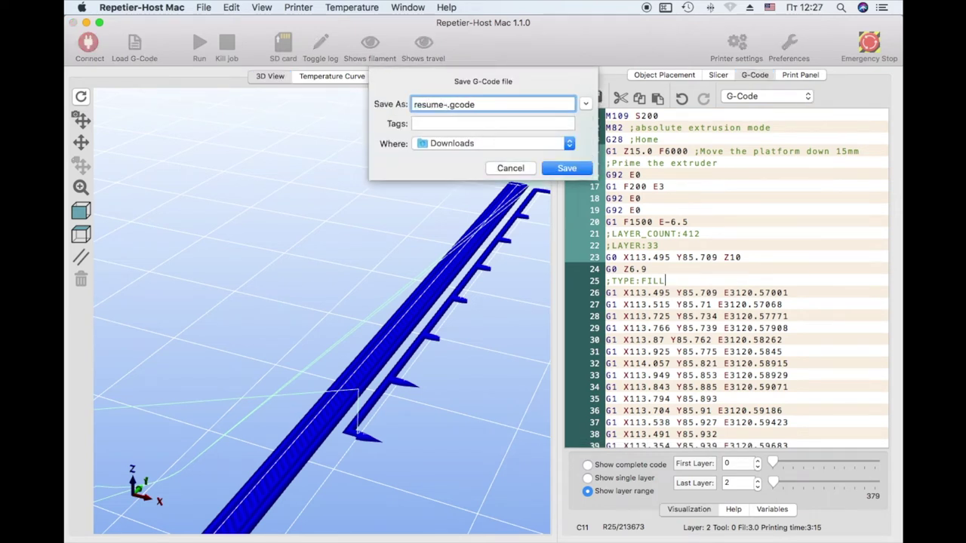
pyautogui.write('-mousetrap')
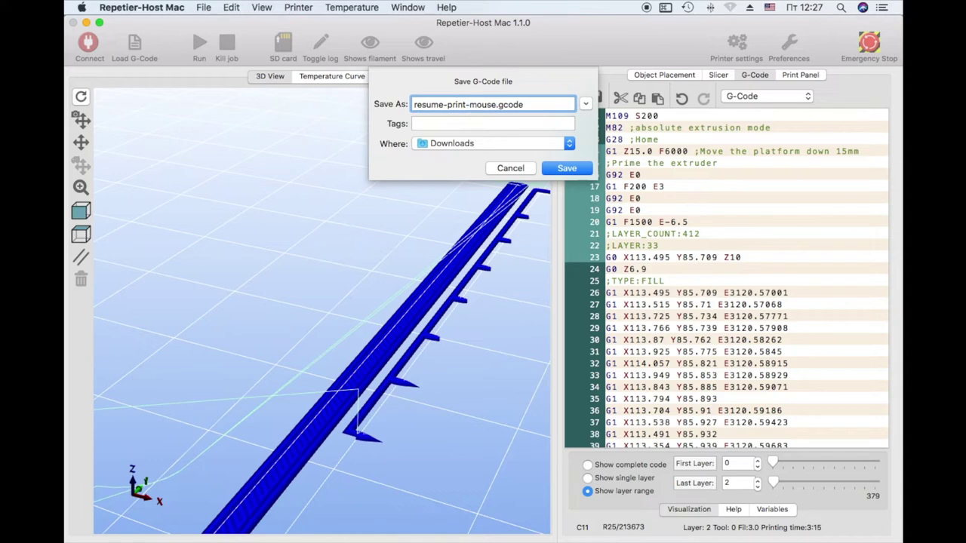
pyautogui.click(571, 170)
pyautogui.scroll(-3, 425, 431)
pyautogui.scroll(2, 424, 432)
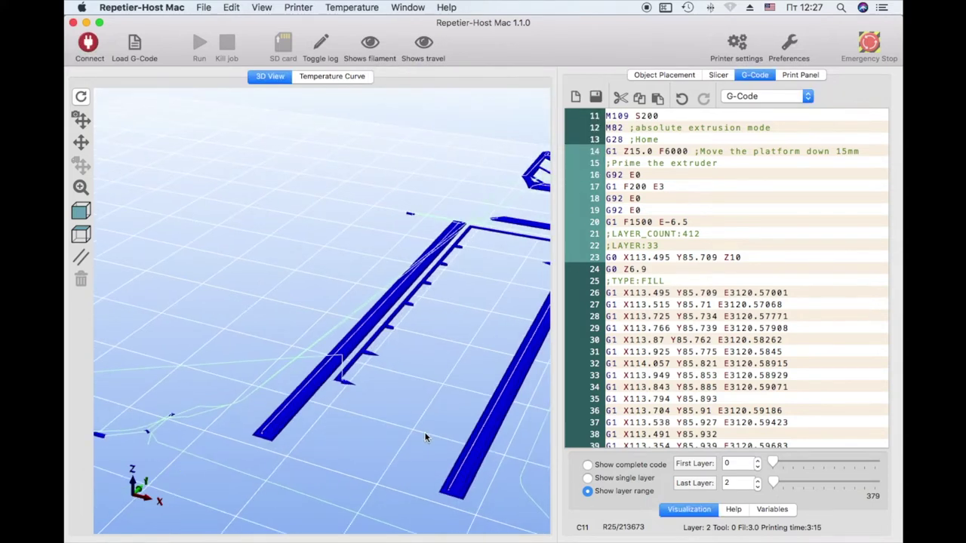